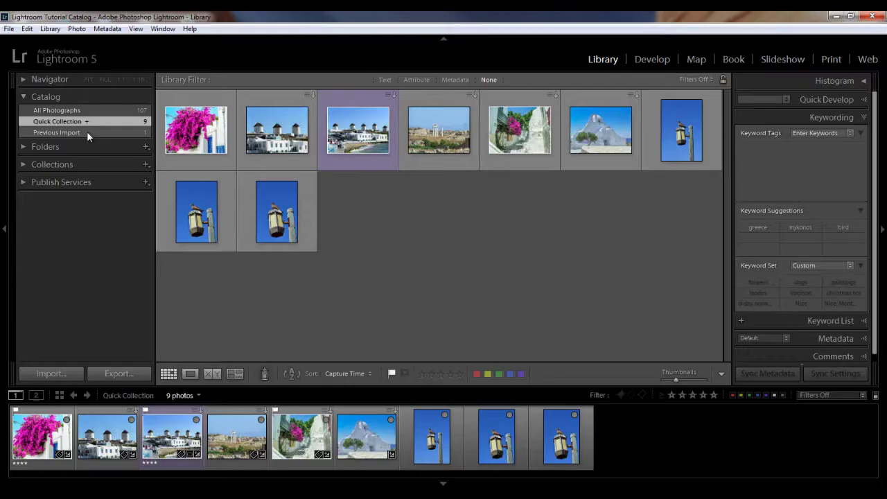
- Move from Previous Import to the Quick Collection and enlarge the thumbnails to six per row
{"action": "left_click", "coordinate": [217, 243]}
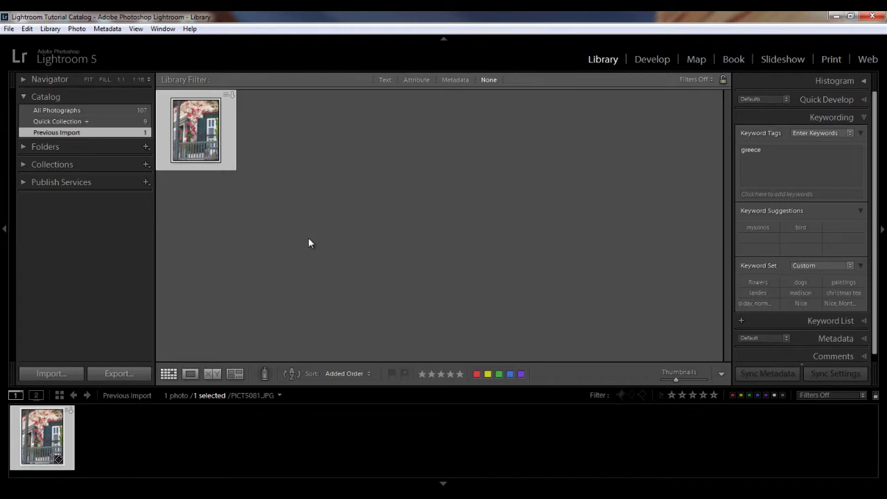
{"action": "left_click", "coordinate": [280, 397]}
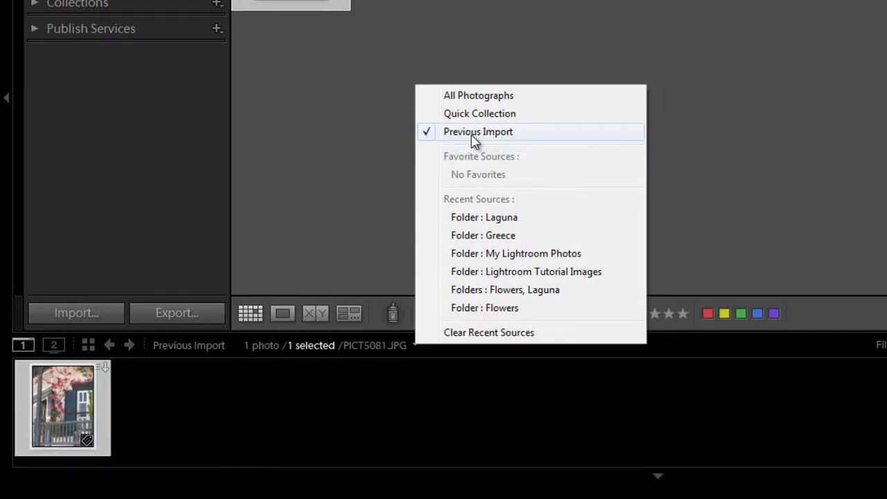
{"action": "left_click", "coordinate": [479, 114]}
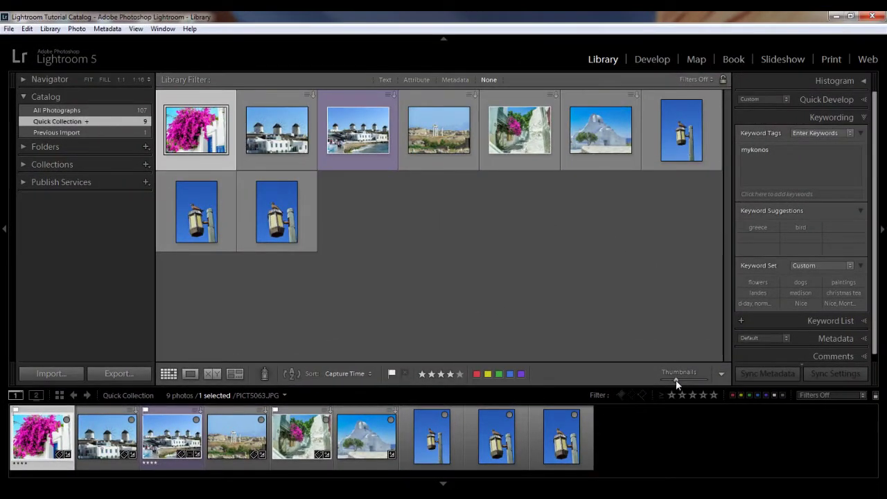
{"action": "left_click_drag", "start_coordinate": [677, 381], "coordinate": [680, 381]}
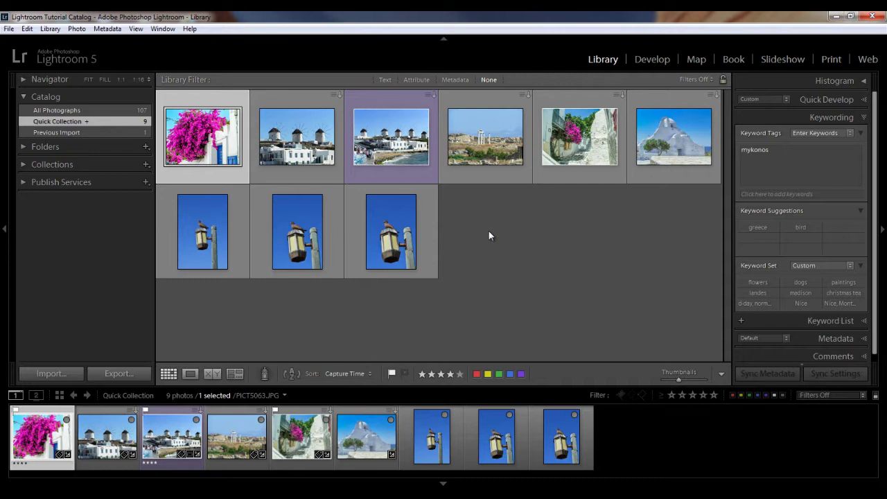
- Cycle the grid cells with J to the expanded view showing index numbers and dimensions
{"action": "key", "text": "j"}
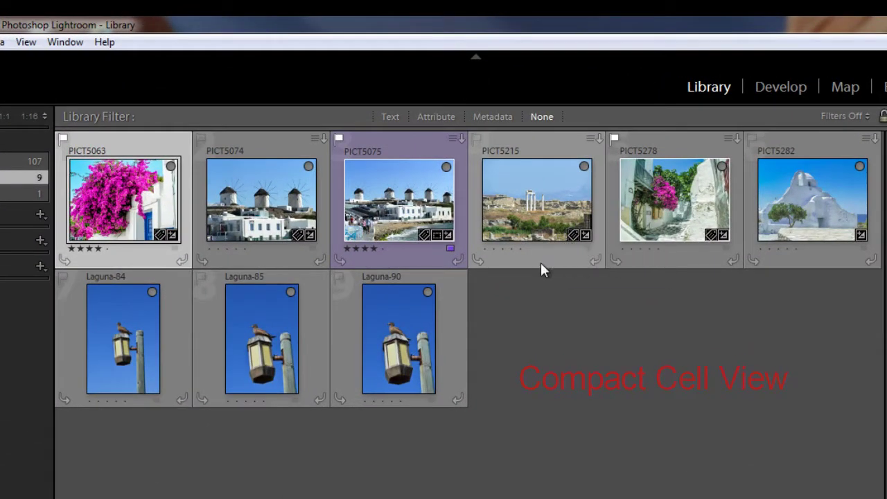
{"action": "key", "text": "j"}
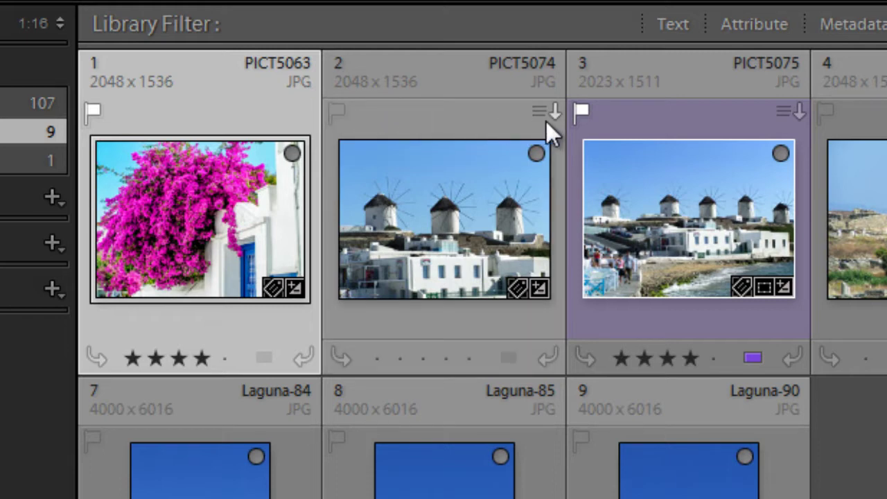
- Write PICT5074's out-of-date metadata changes to its file on disk
{"action": "mouse_move", "coordinate": [548, 123]}
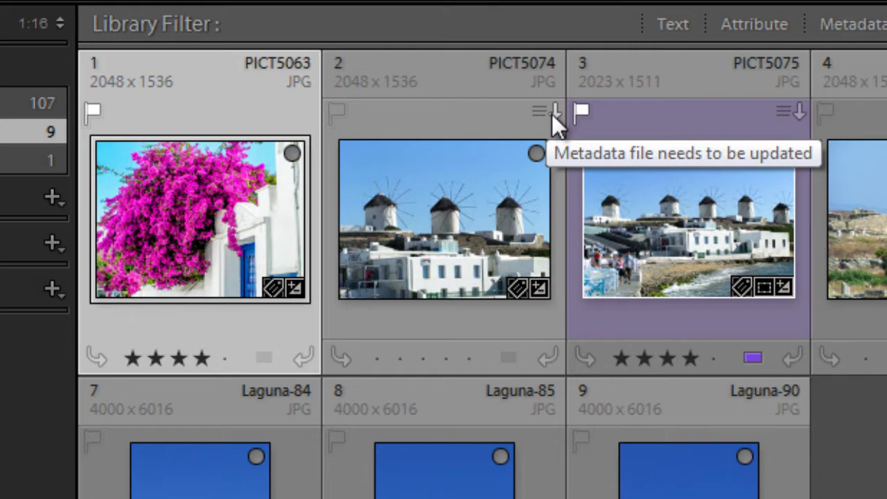
{"action": "left_click", "coordinate": [553, 112]}
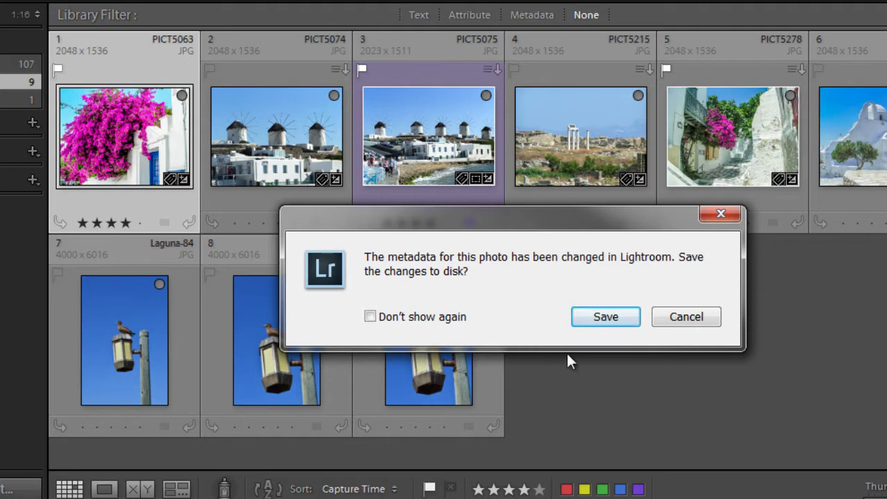
{"action": "left_click", "coordinate": [601, 321]}
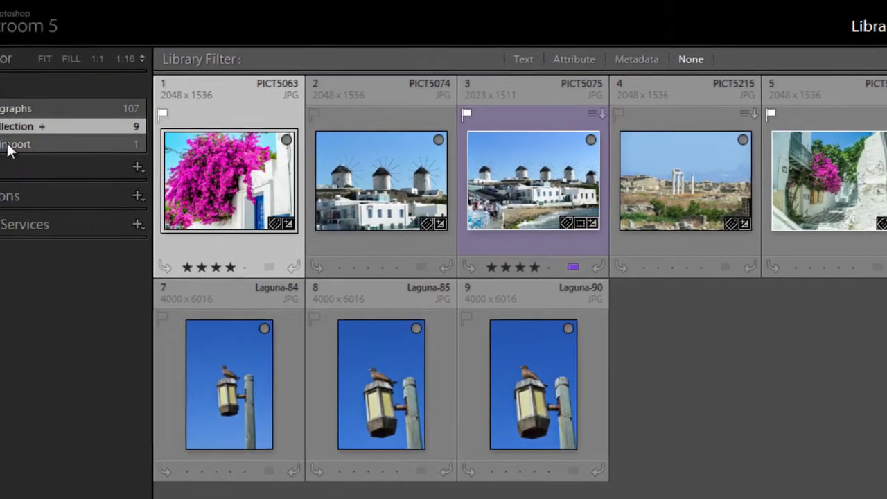
- Add the previously imported PICT5081 to the Quick Collection and view its 10 photos
{"action": "left_click", "coordinate": [21, 100]}
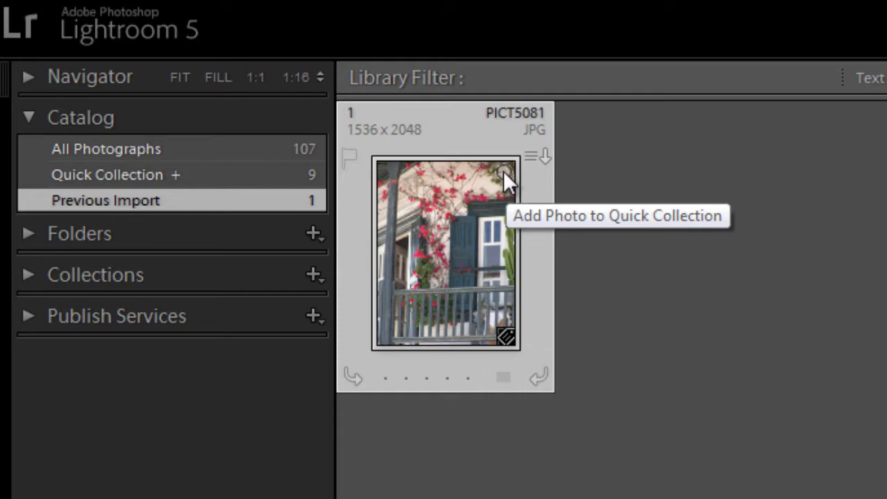
{"action": "left_click", "coordinate": [503, 171]}
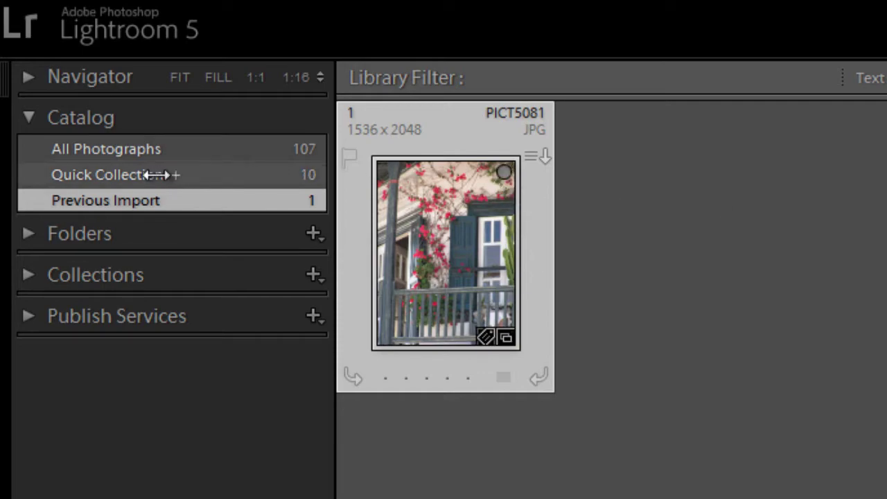
{"action": "left_click", "coordinate": [102, 175]}
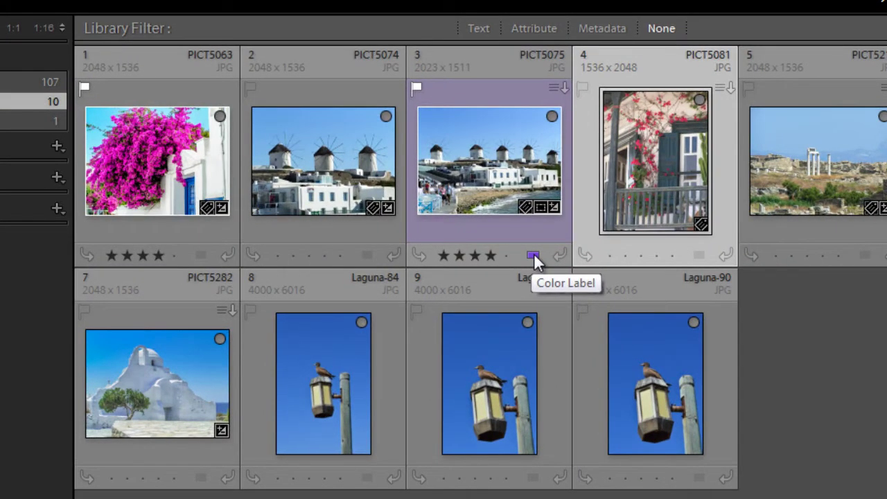
- Select PICT5075, clear the selection with Ctrl+D, and reselect PICT5075
{"action": "left_click", "coordinate": [493, 230]}
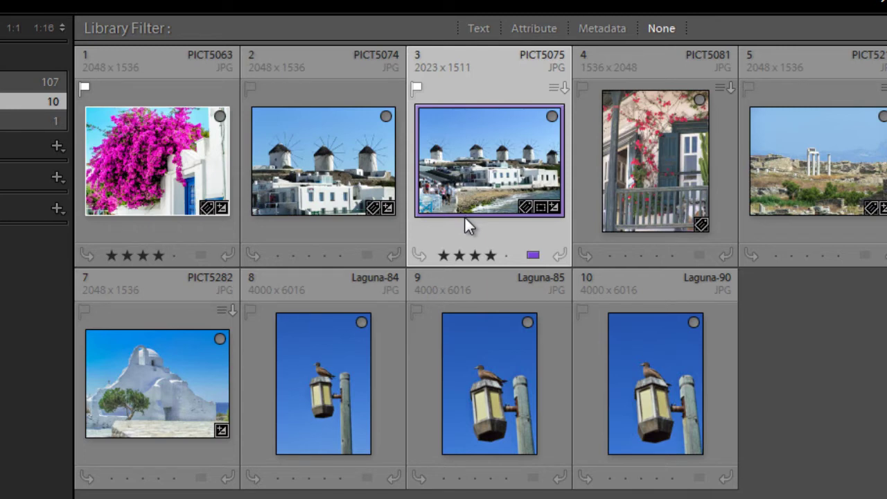
{"action": "key", "text": "ctrl+d"}
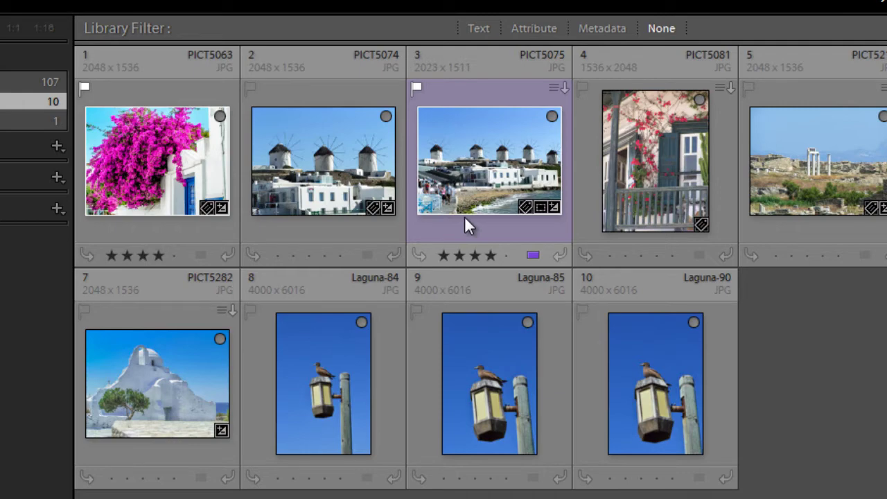
{"action": "left_click", "coordinate": [502, 239]}
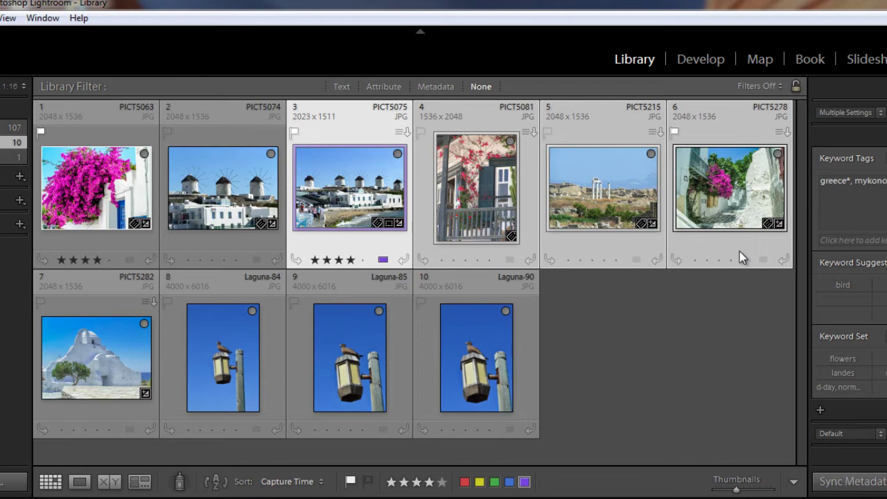
- Apply a Green colour label to the four selected photos, then deselect all
{"action": "left_click", "coordinate": [510, 265]}
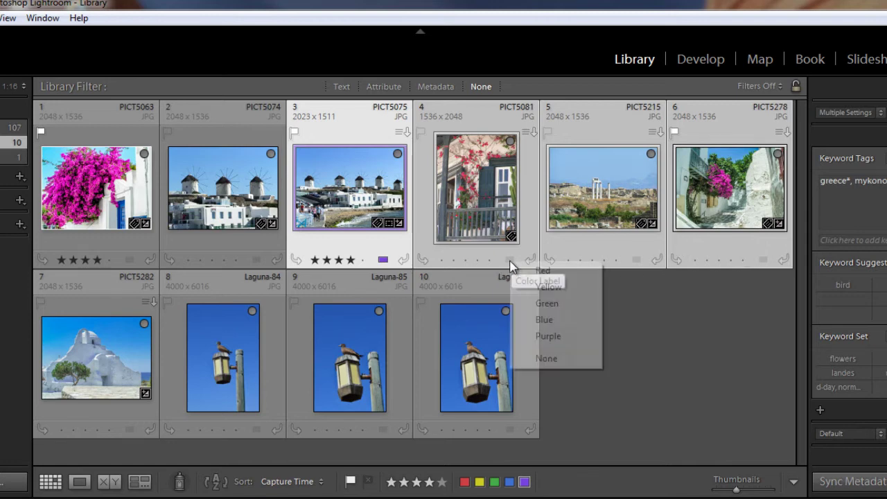
{"action": "left_click", "coordinate": [554, 306]}
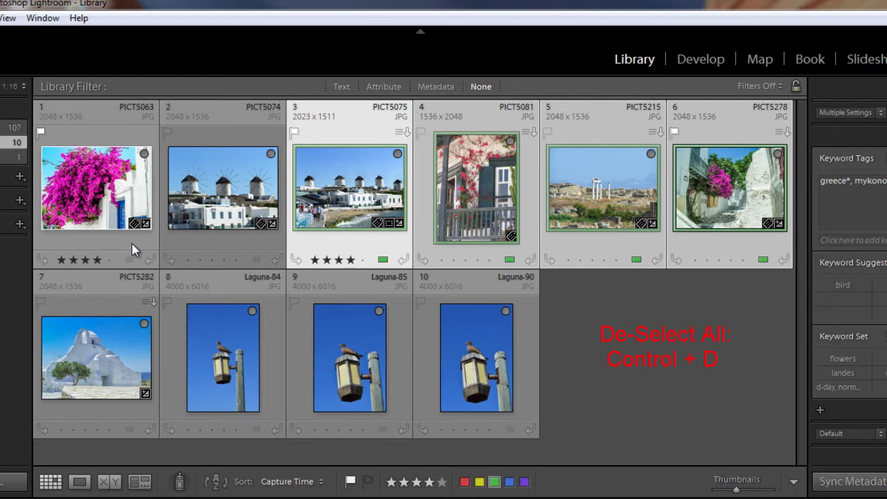
{"action": "key", "text": "ctrl+d"}
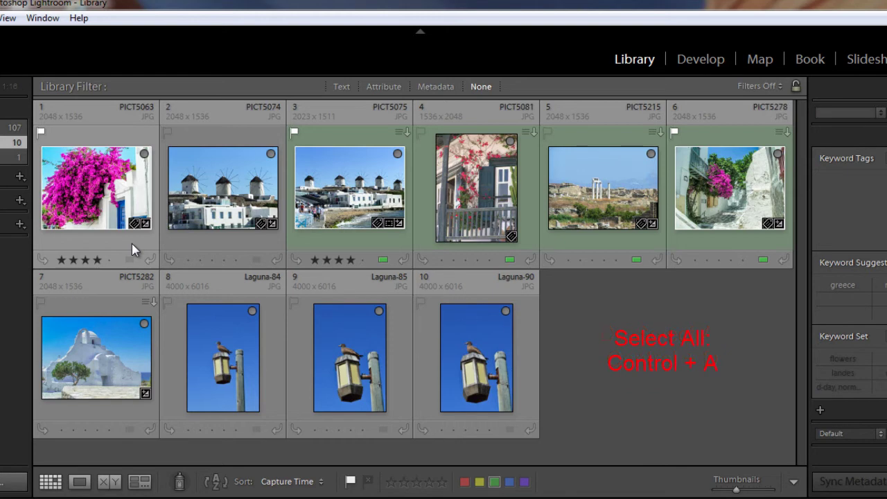
- Select all ten photos, clear the selection, then select only PICT5075
{"action": "key", "text": "ctrl+a"}
{"action": "left_click", "coordinate": [673, 338]}
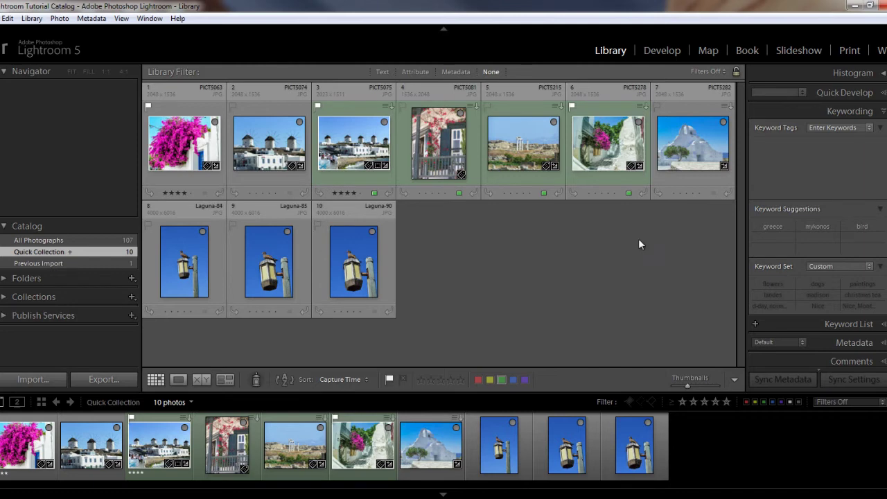
{"action": "left_click", "coordinate": [366, 144]}
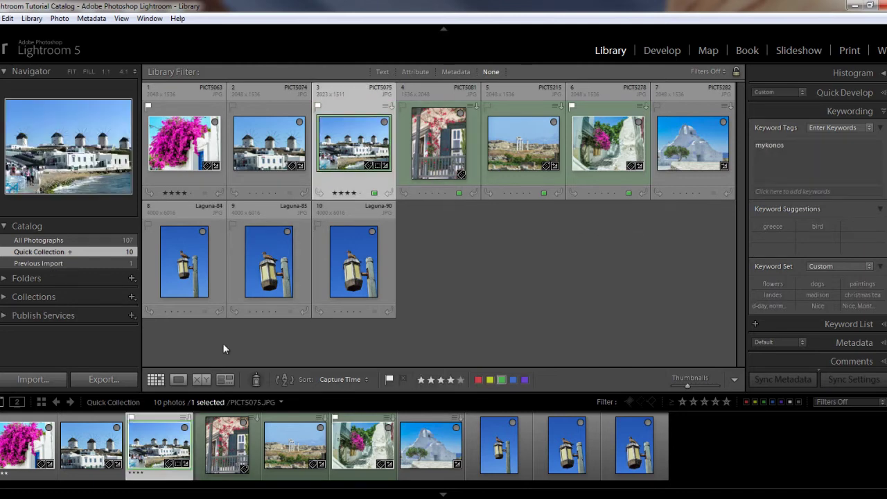
- Show PICT5075 in Loupe view with the Navigator panel expanded and FILL zoom
{"action": "left_click", "coordinate": [180, 381]}
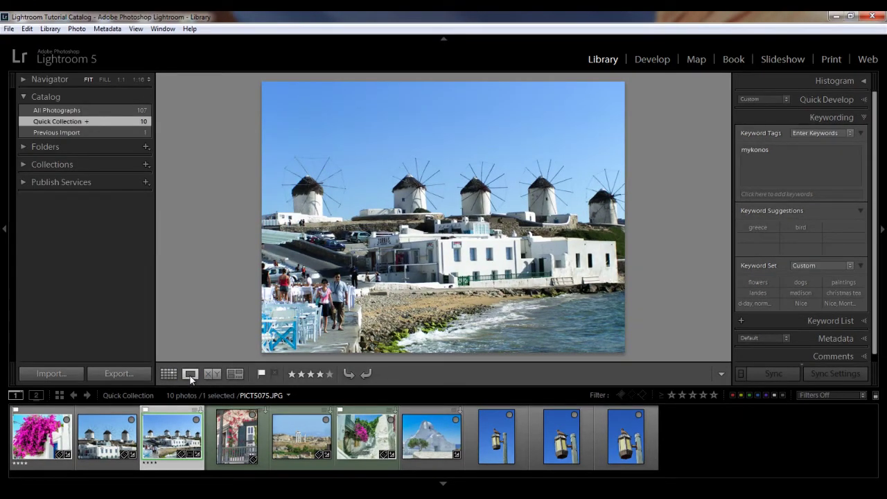
{"action": "left_click", "coordinate": [25, 80]}
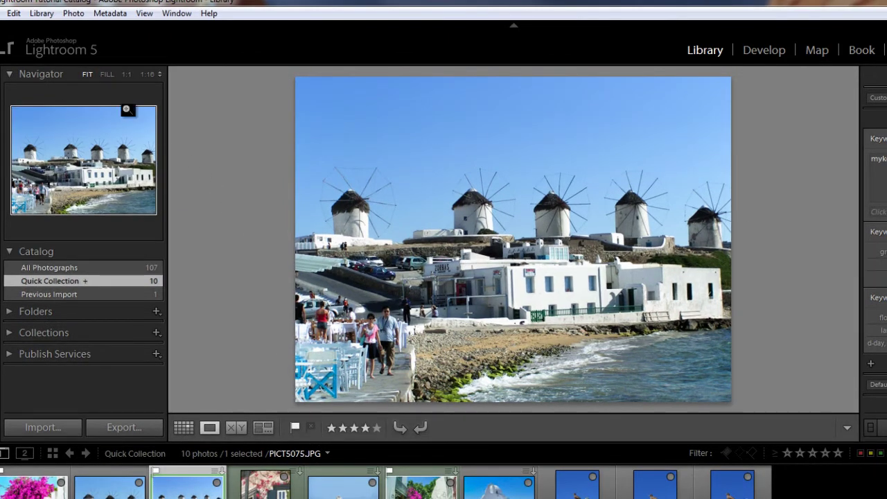
{"action": "left_click", "coordinate": [108, 75]}
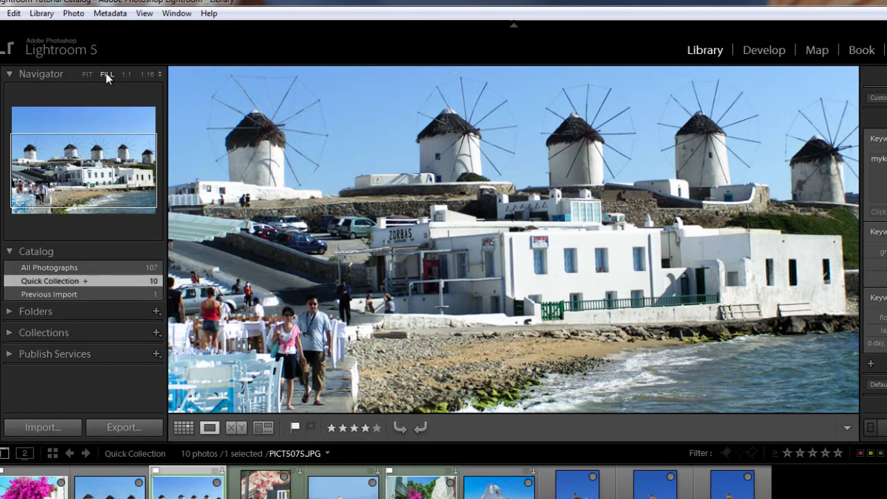
- Zoom PICT5075 to 1:1 and pan the close-up onto the windmills
{"action": "left_click", "coordinate": [126, 75]}
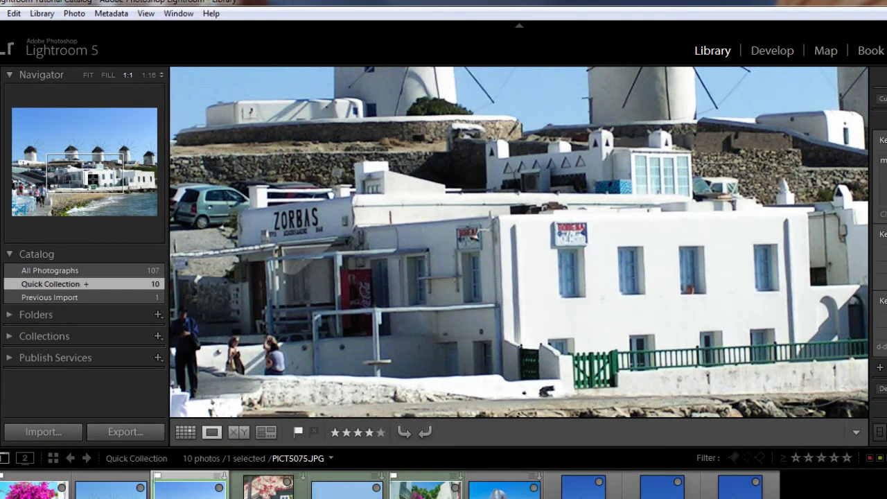
{"action": "left_click", "coordinate": [92, 179]}
{"action": "left_click_drag", "start_coordinate": [94, 179], "coordinate": [68, 165]}
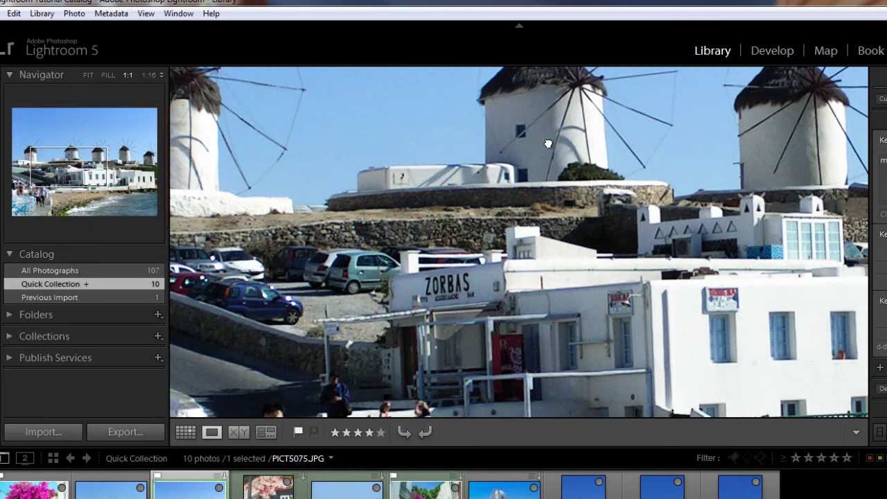
{"action": "left_click_drag", "start_coordinate": [548, 144], "coordinate": [293, 243]}
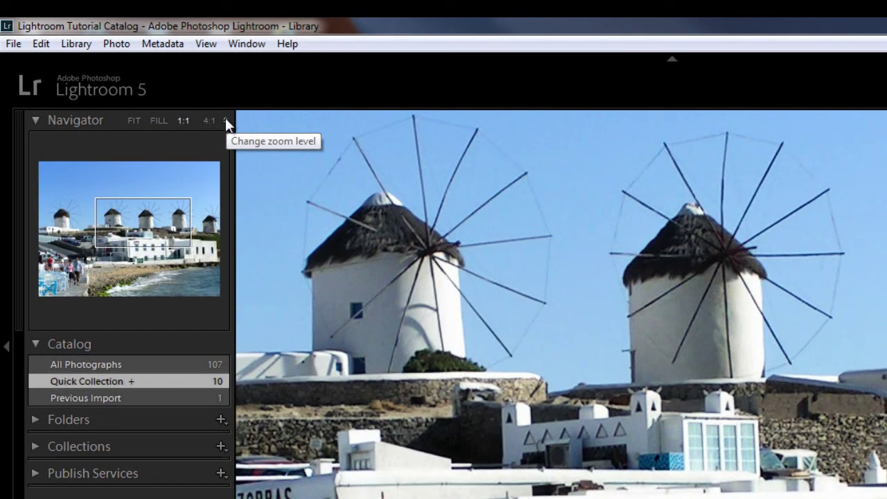
- Magnify the windmill photo to 4:1, then return to the full FILL view
{"action": "left_click", "coordinate": [225, 120]}
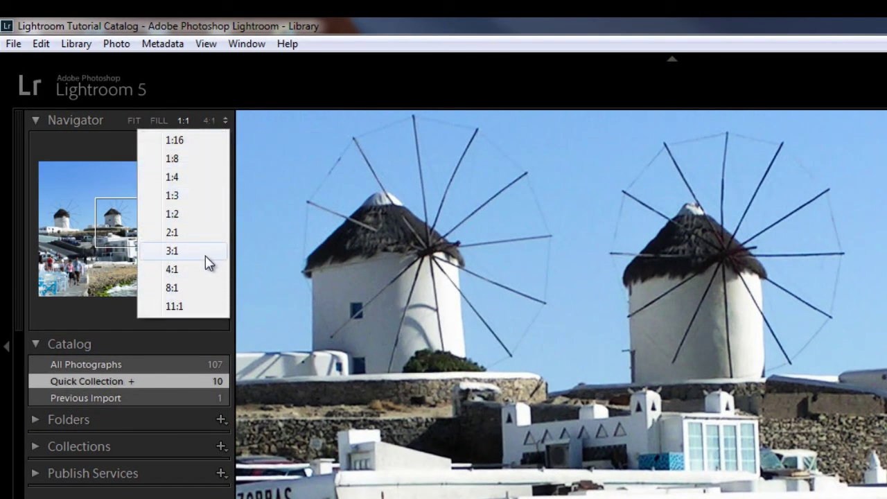
{"action": "left_click", "coordinate": [197, 271]}
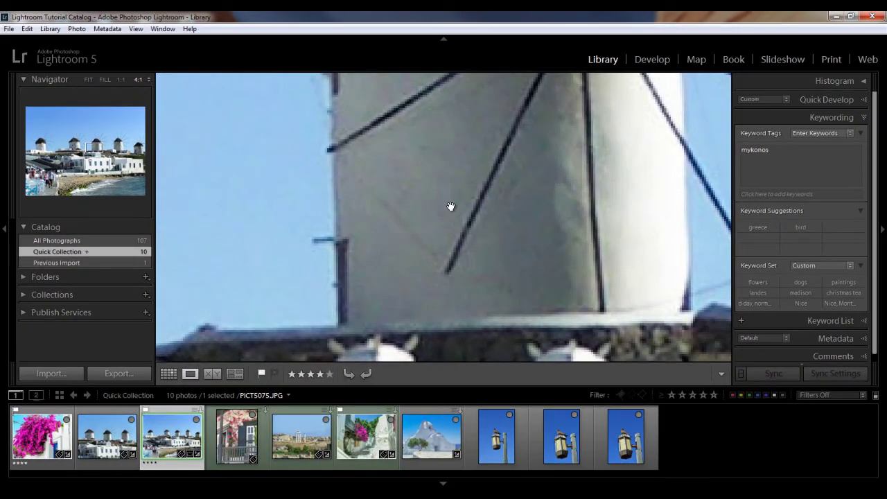
{"action": "left_click", "coordinate": [450, 206]}
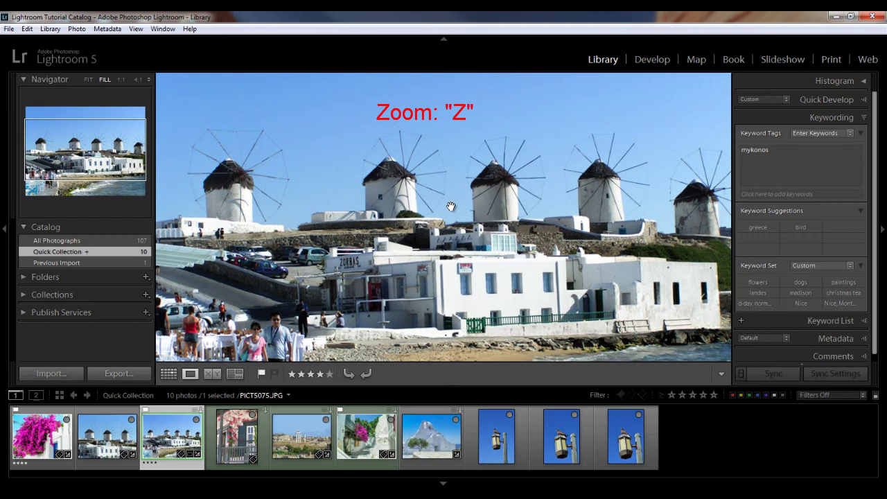
{"action": "key", "text": "z"}
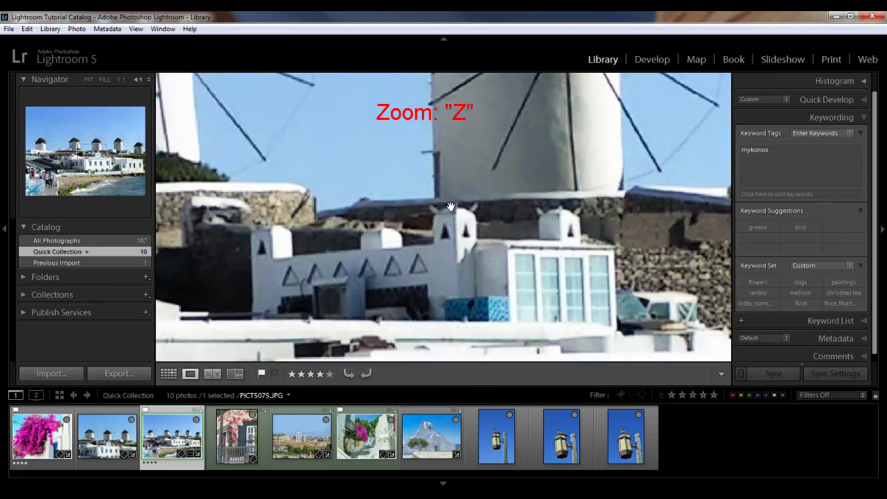
{"action": "key", "text": "z"}
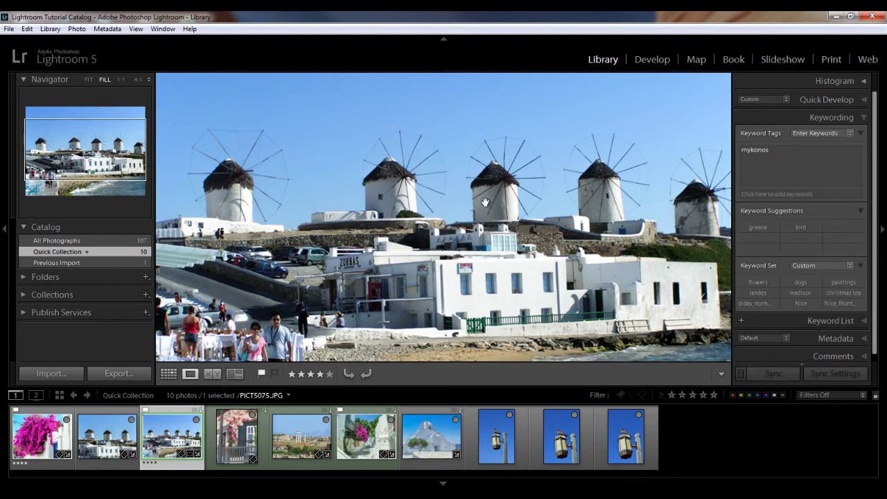
- Advance past the balcony flowers and Greek ruins to PICT5278, then switch to Grid view
{"action": "key", "text": "Right"}
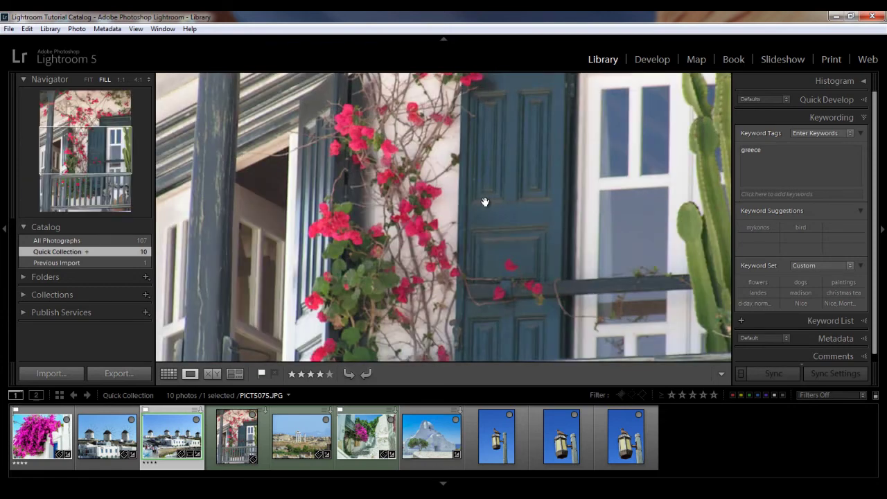
{"action": "key", "text": "Right"}
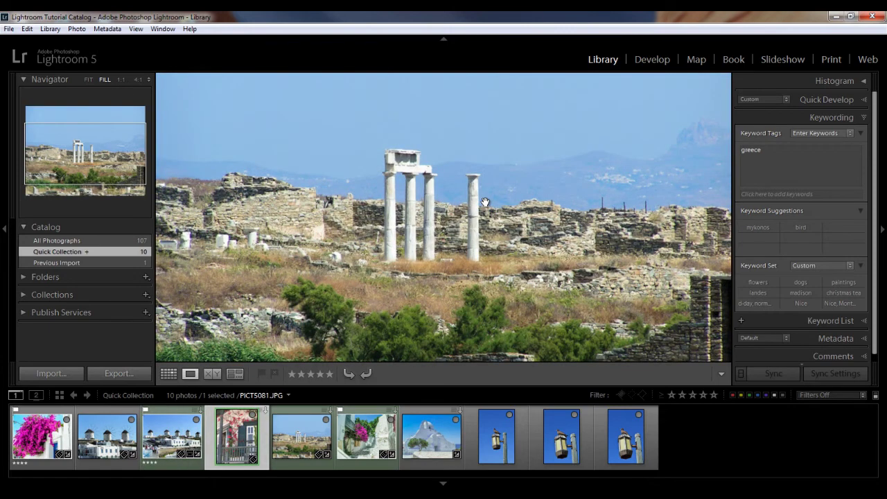
{"action": "key", "text": "Right"}
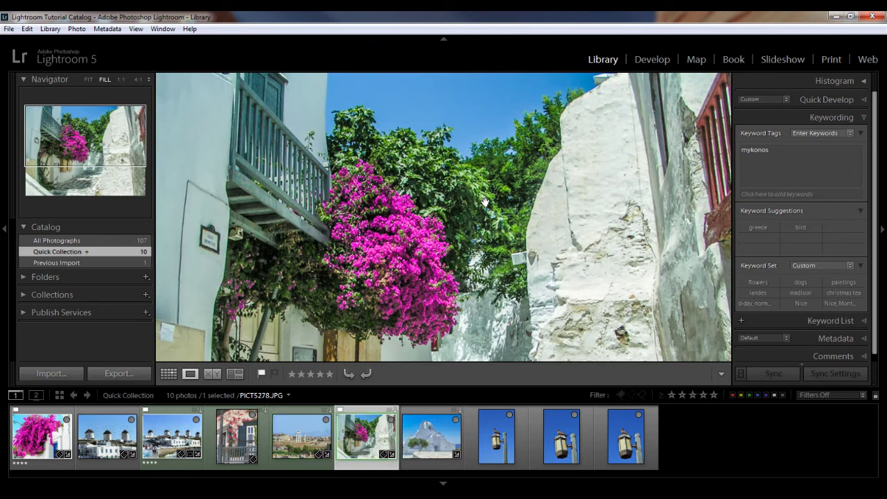
{"action": "key", "text": "g"}
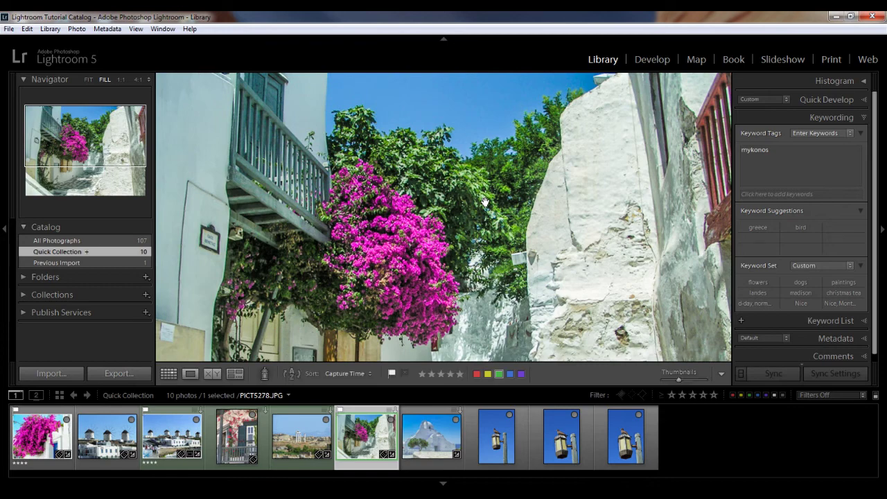